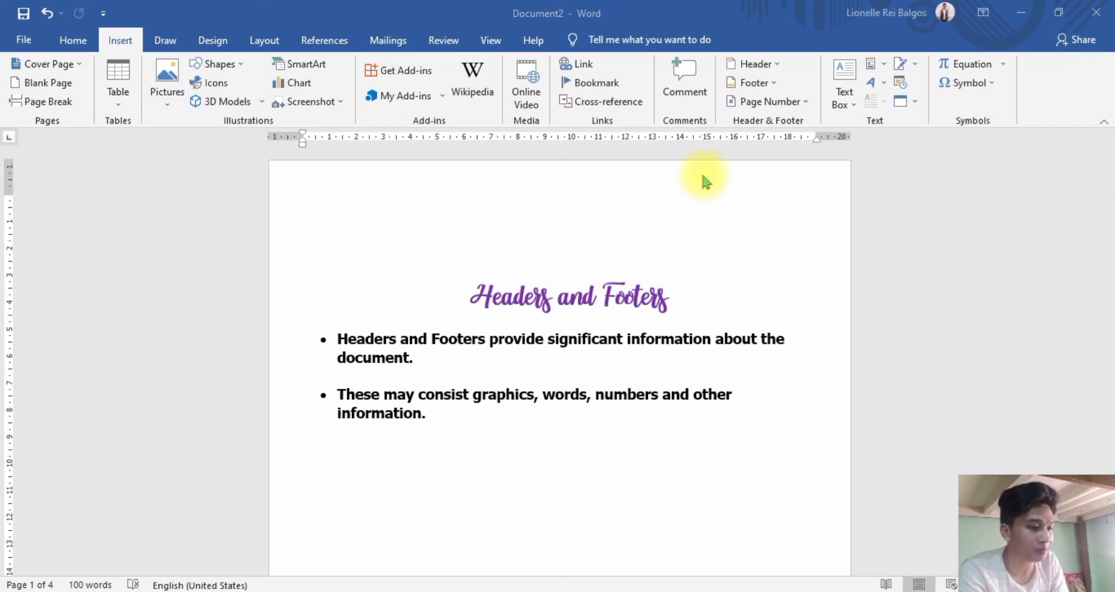
# Step: Open the page header for editing, scroll the page, then return to the body text
pyautogui.doubleClick(664, 185)
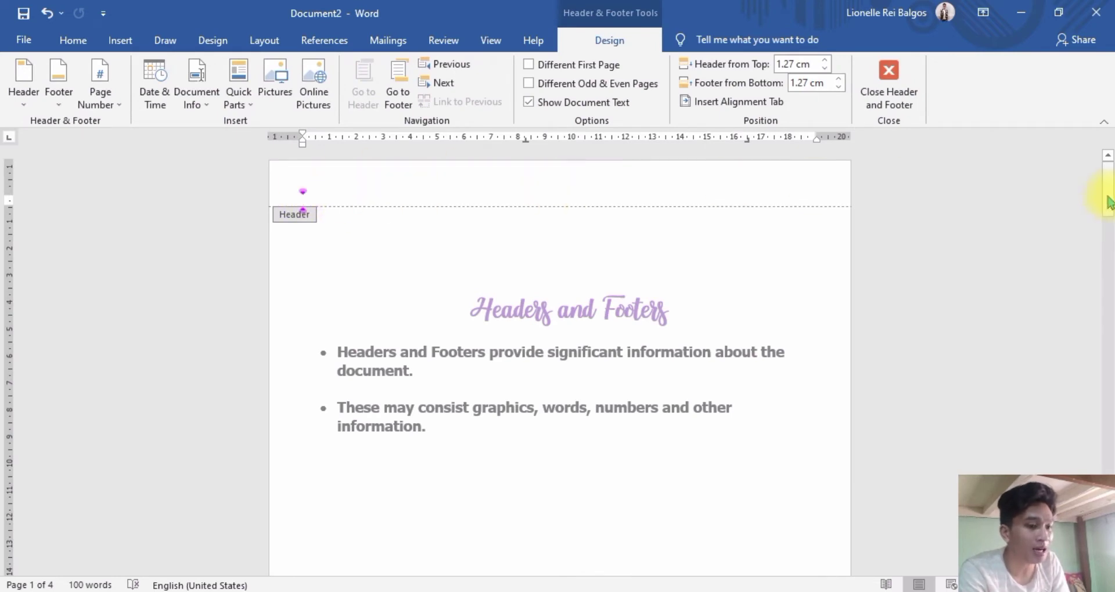
pyautogui.moveTo(1107, 192); pyautogui.dragTo(1107, 269)
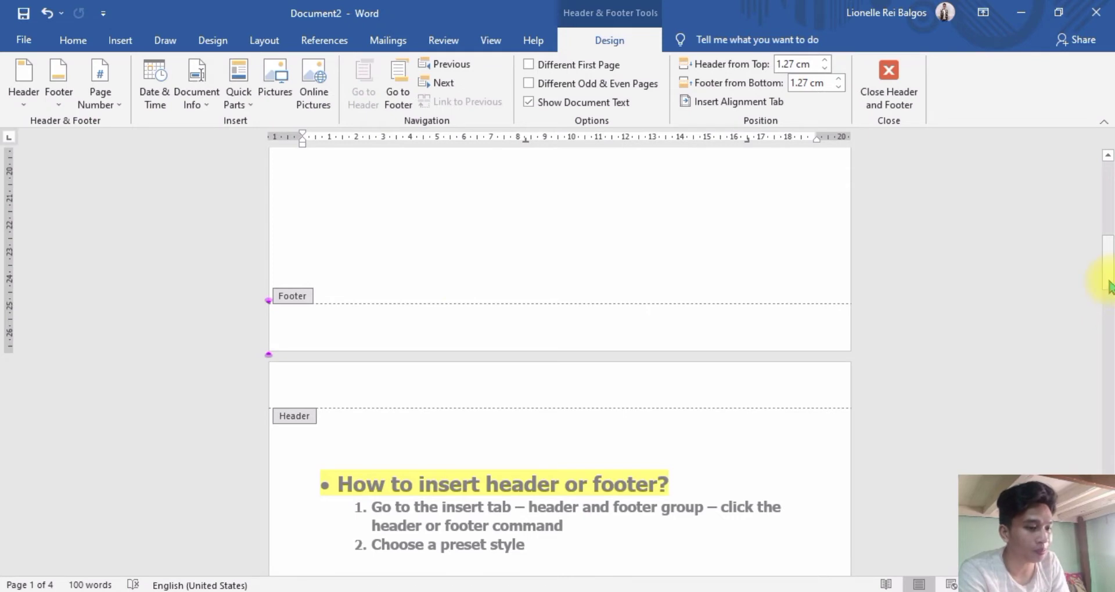
pyautogui.moveTo(1108, 285)
pyautogui.mouseDown()
pyautogui.moveTo(1107, 184)
pyautogui.moveTo(1109, 291)
pyautogui.mouseUp()
pyautogui.click(889, 87)
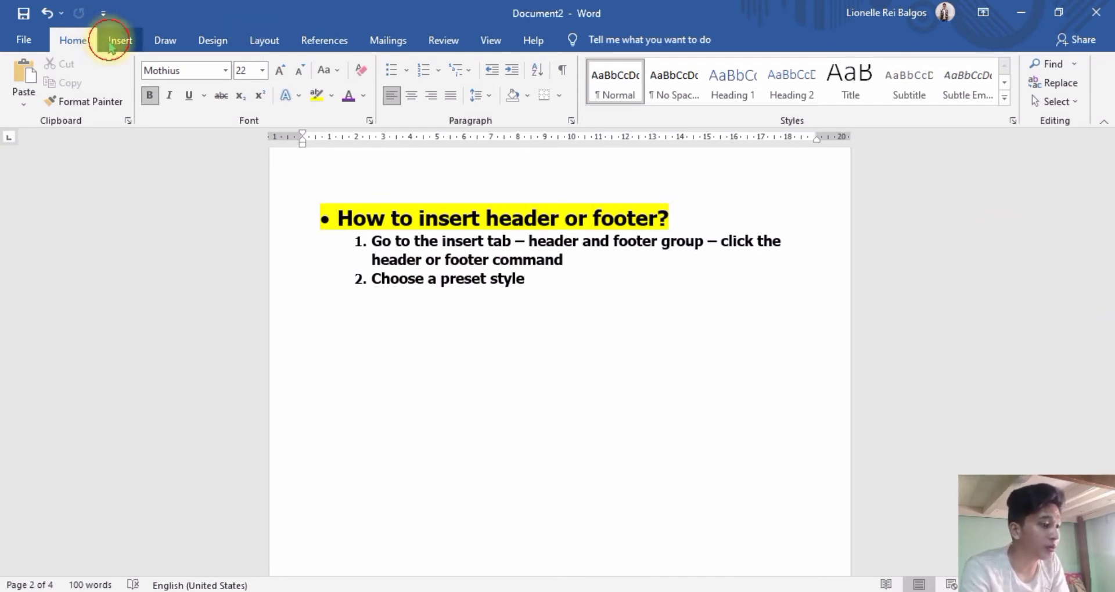
# Step: Open the built-in Header gallery from the Insert tab and scroll down to Integral
pyautogui.click(112, 43)
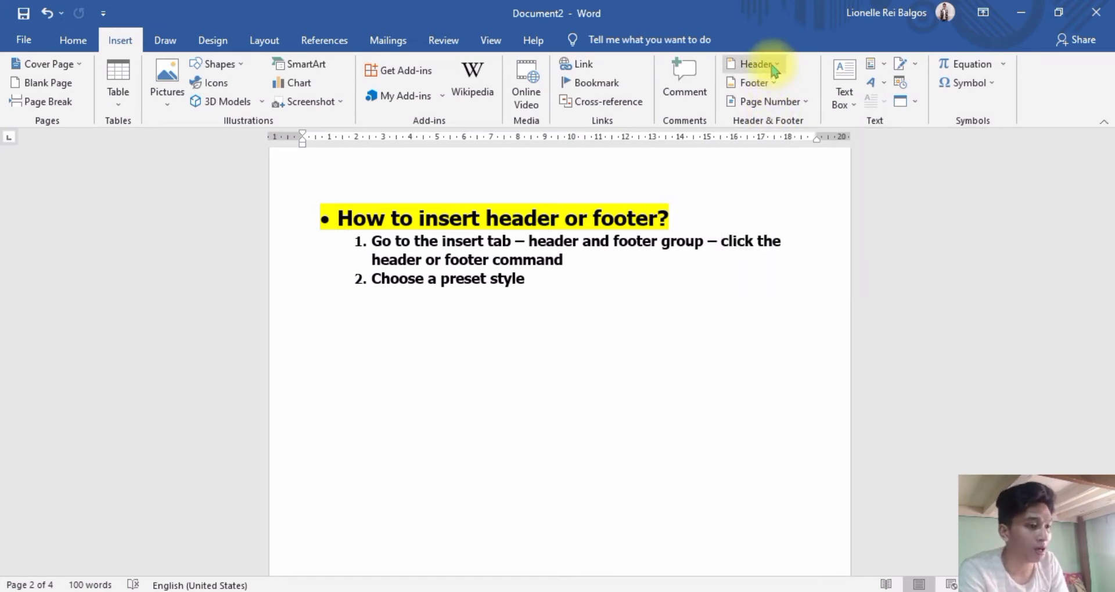
pyautogui.click(774, 67)
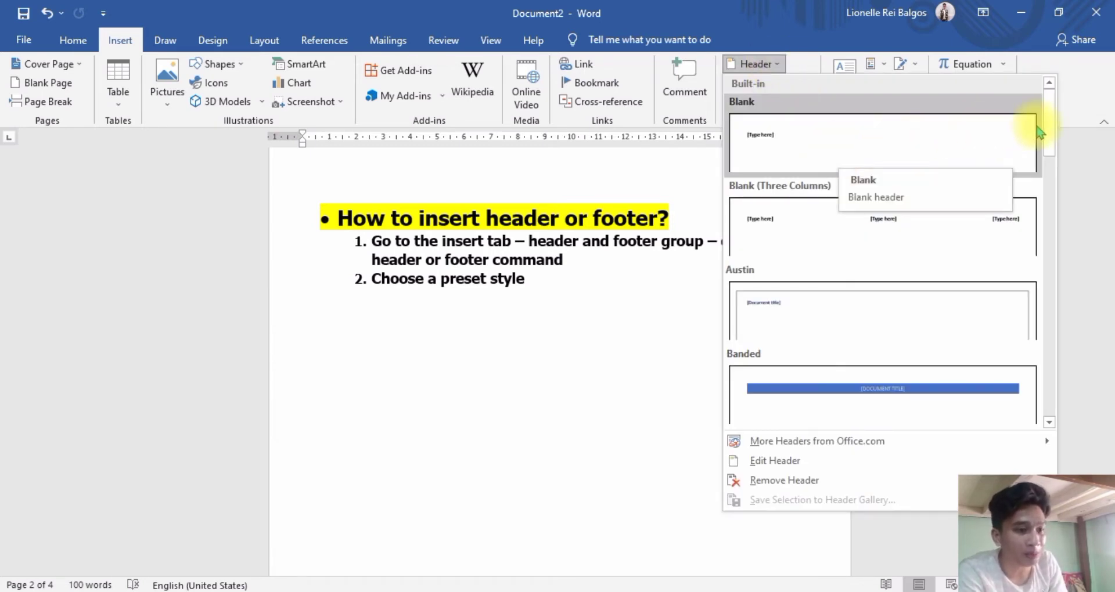
pyautogui.moveTo(1045, 127); pyautogui.dragTo(1052, 240)
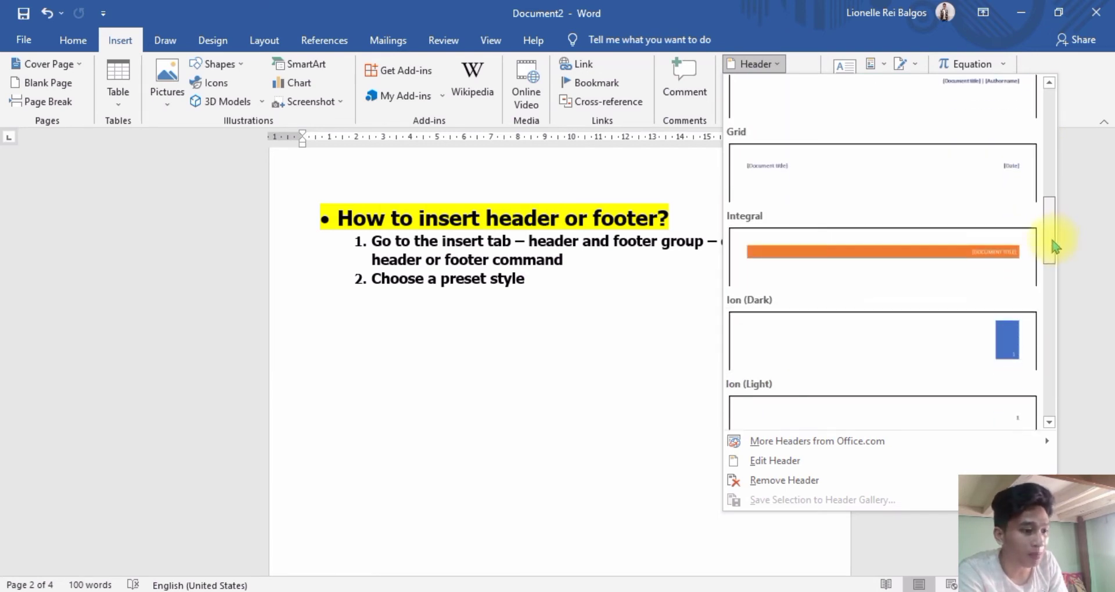
# Step: Insert the Integral header, title it 'SIR BAMBI', and close header editing
pyautogui.click(965, 248)
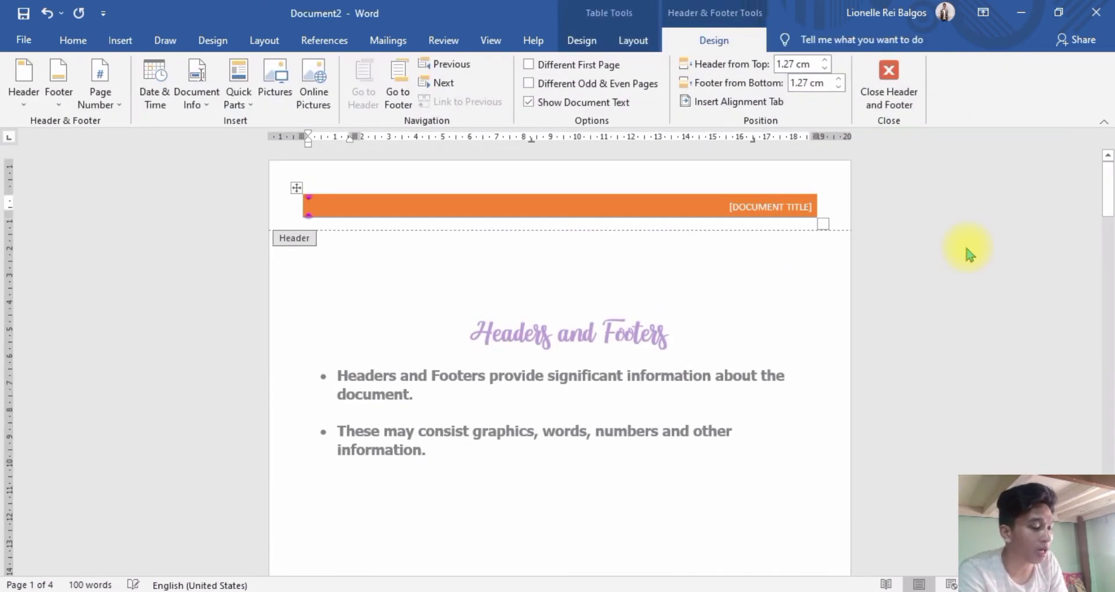
pyautogui.click(759, 209)
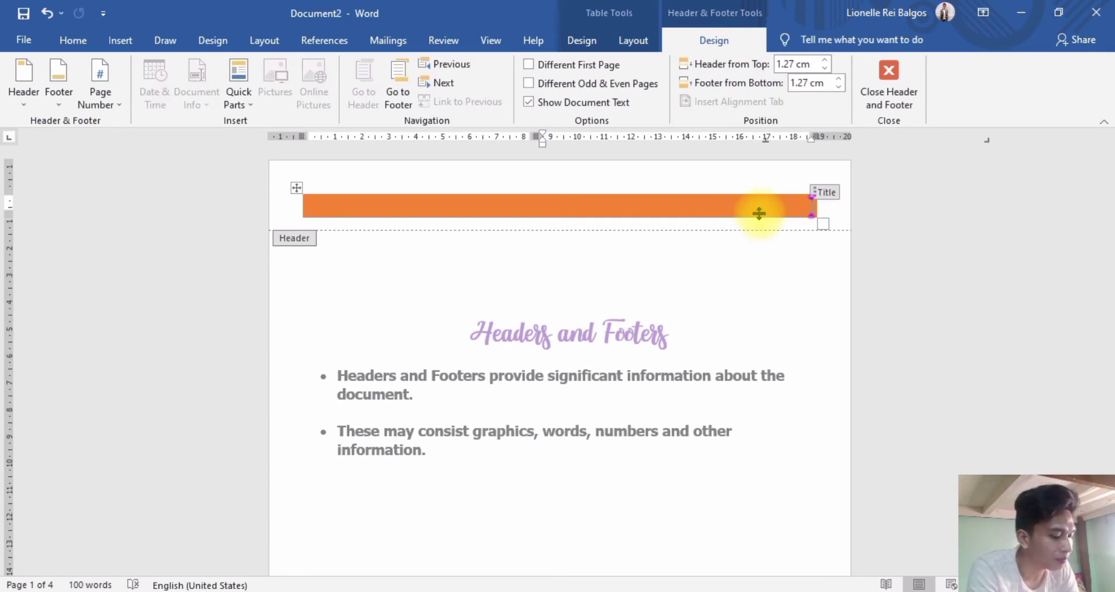
pyautogui.write('SIR BAMBI')
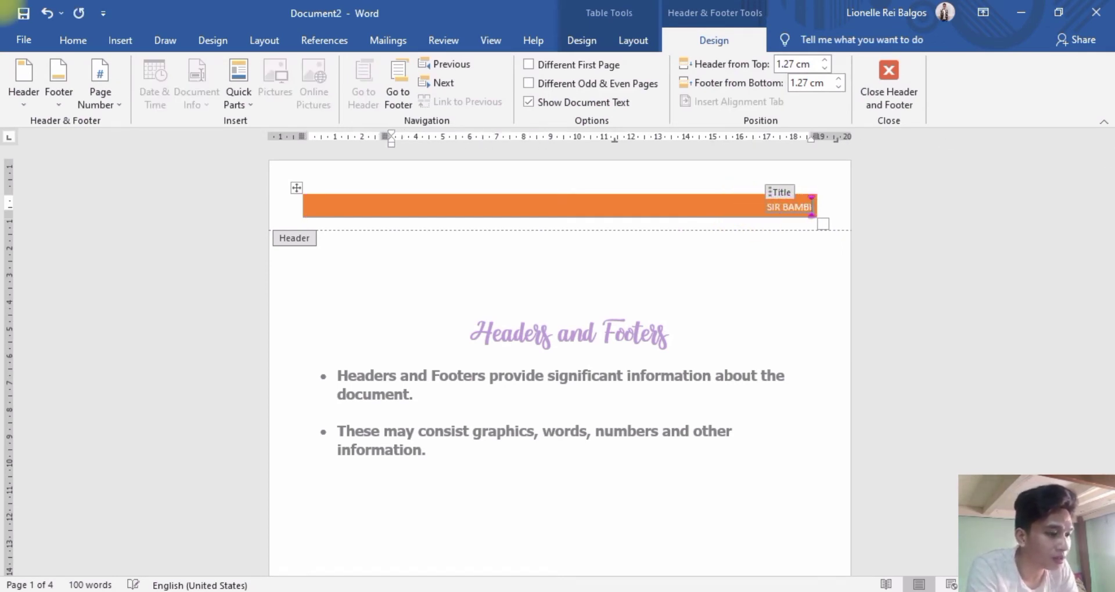
pyautogui.click(759, 214)
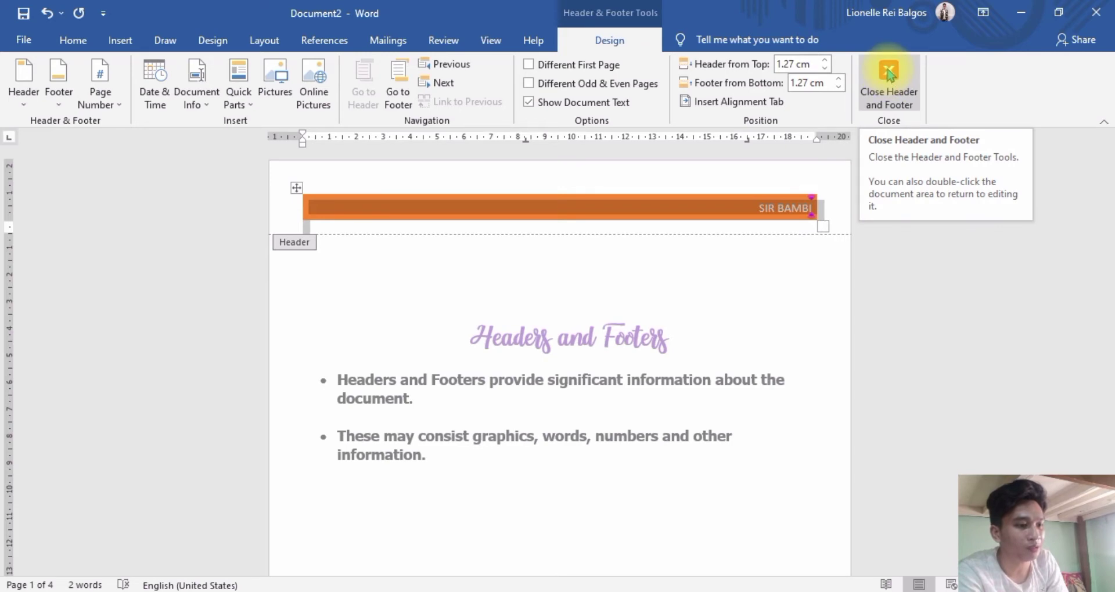
pyautogui.click(889, 73)
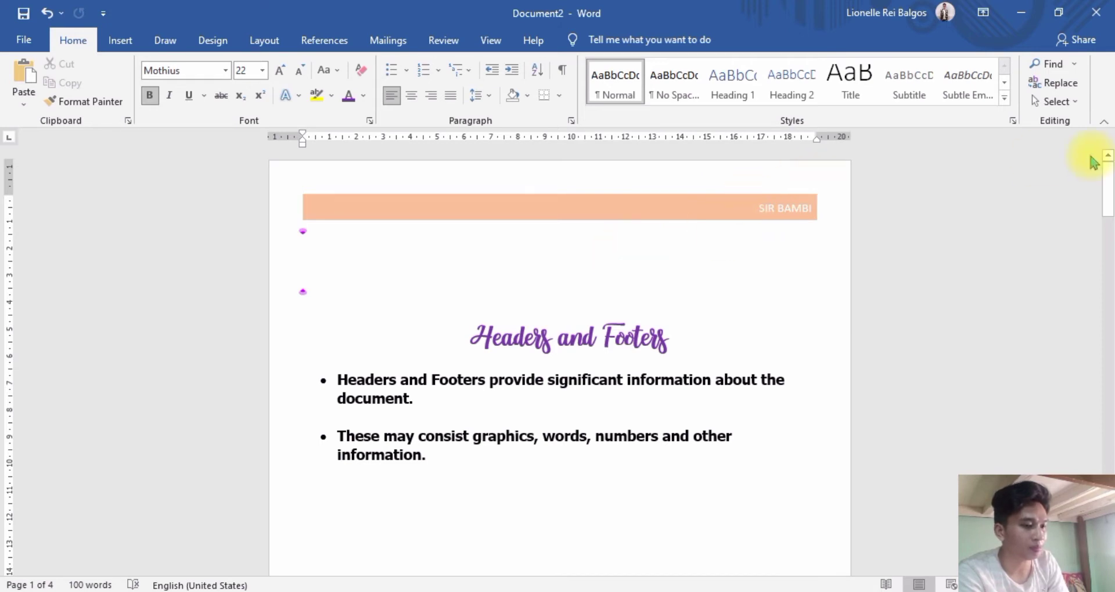
pyautogui.moveTo(1107, 171)
pyautogui.mouseDown()
pyautogui.moveTo(1109, 460)
pyautogui.moveTo(1107, 165)
pyautogui.mouseUp()
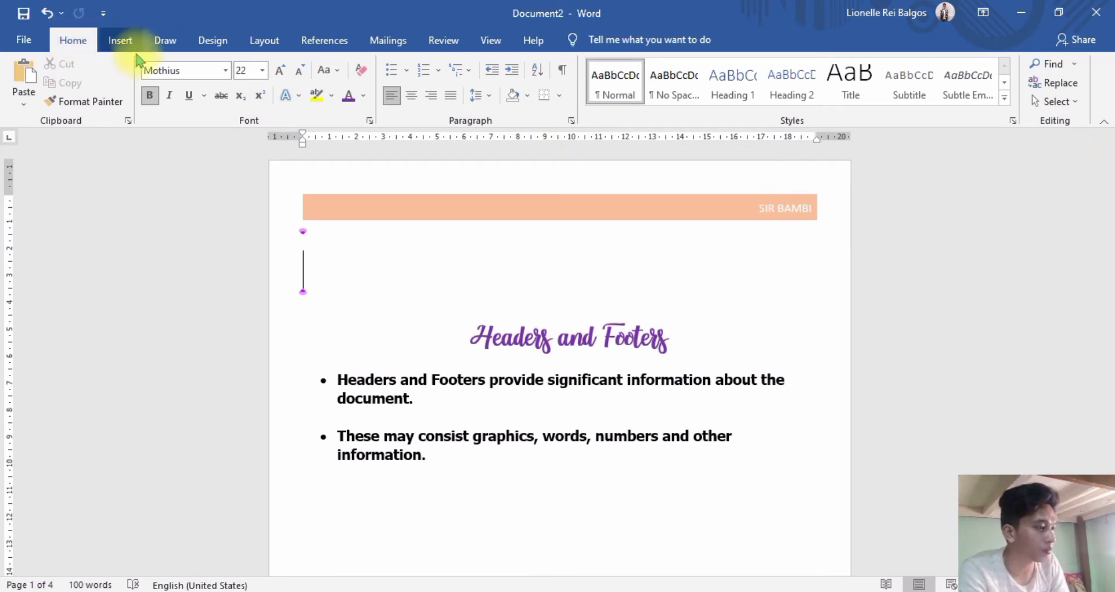
# Step: Insert the Integral footer with author name and page number, then scroll through the pages to check it
pyautogui.click(121, 40)
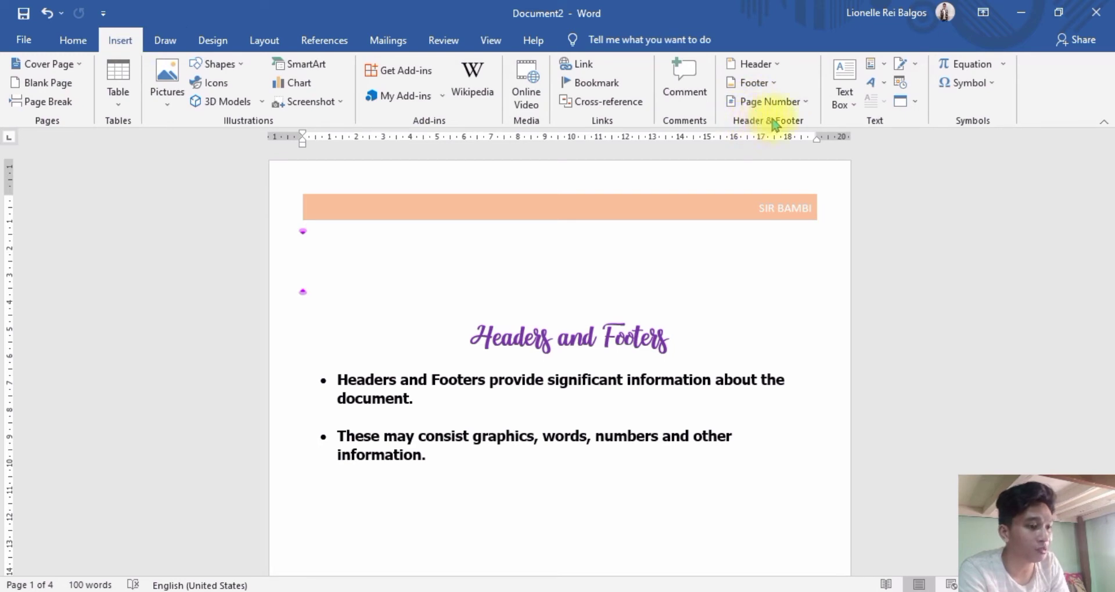
pyautogui.click(773, 86)
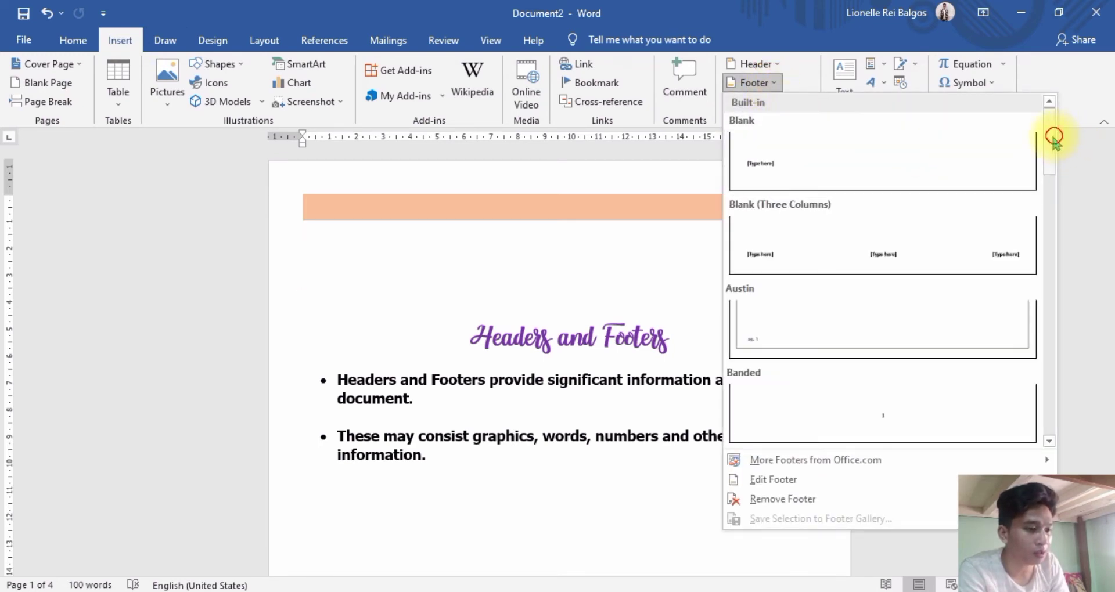
pyautogui.moveTo(1054, 139); pyautogui.dragTo(1054, 251)
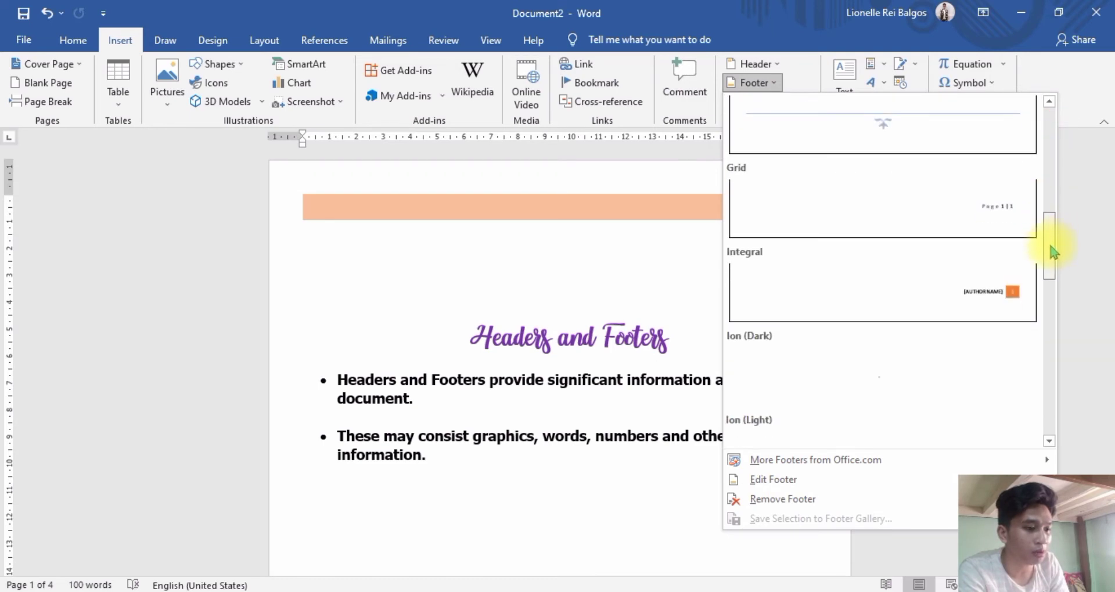
pyautogui.click(1001, 225)
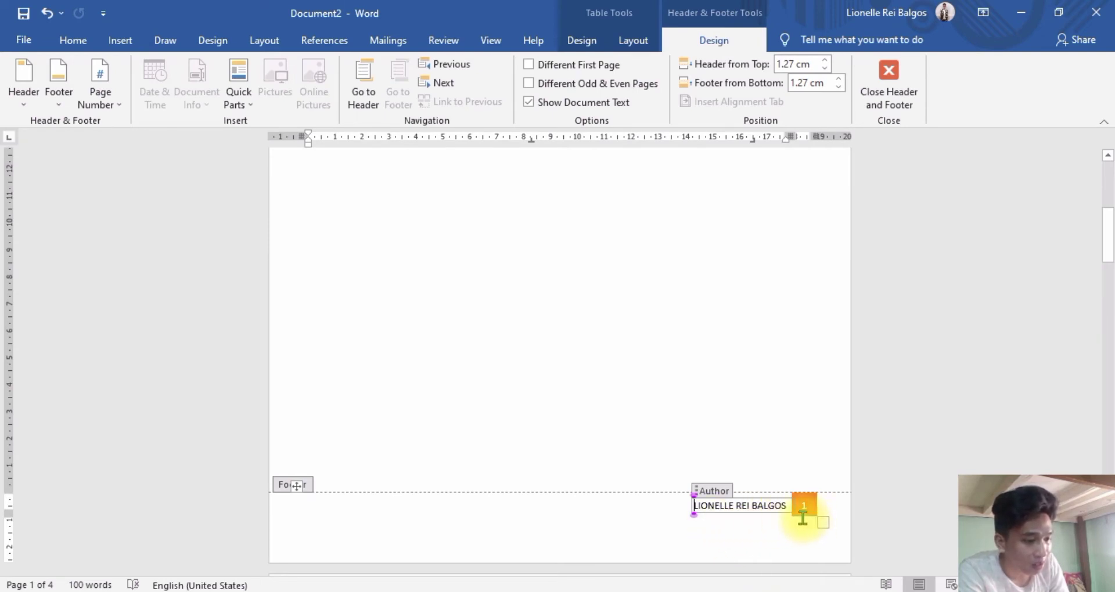
pyautogui.moveTo(1109, 233); pyautogui.dragTo(1108, 323)
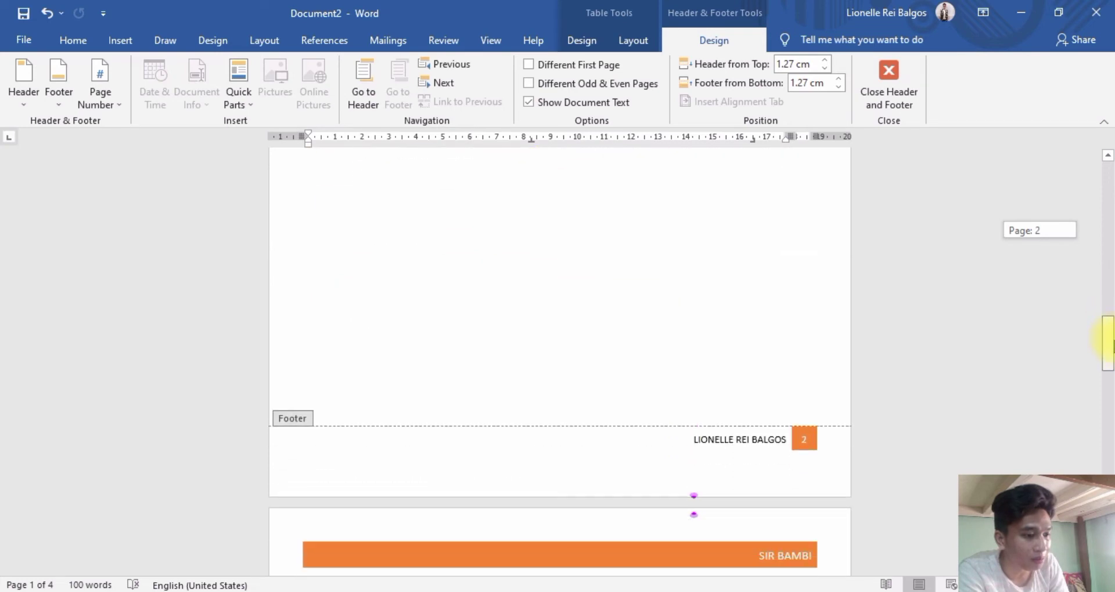
pyautogui.moveTo(1107, 323)
pyautogui.mouseDown()
pyautogui.moveTo(1107, 367)
pyautogui.moveTo(1107, 169)
pyautogui.mouseUp()
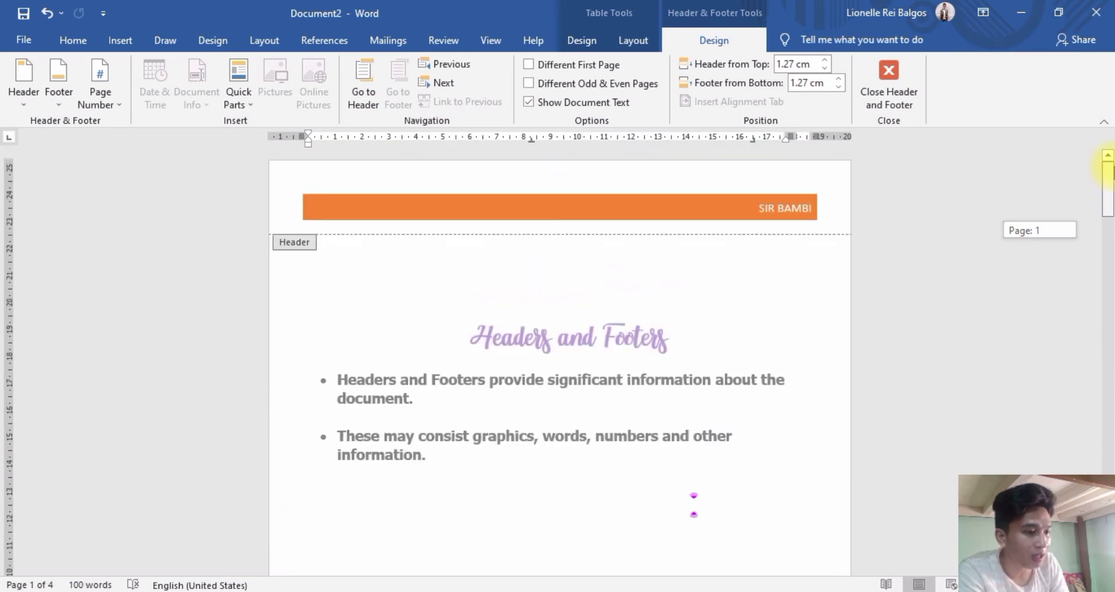
# Step: Close header and footer editing and scroll down to page 3
pyautogui.click(903, 99)
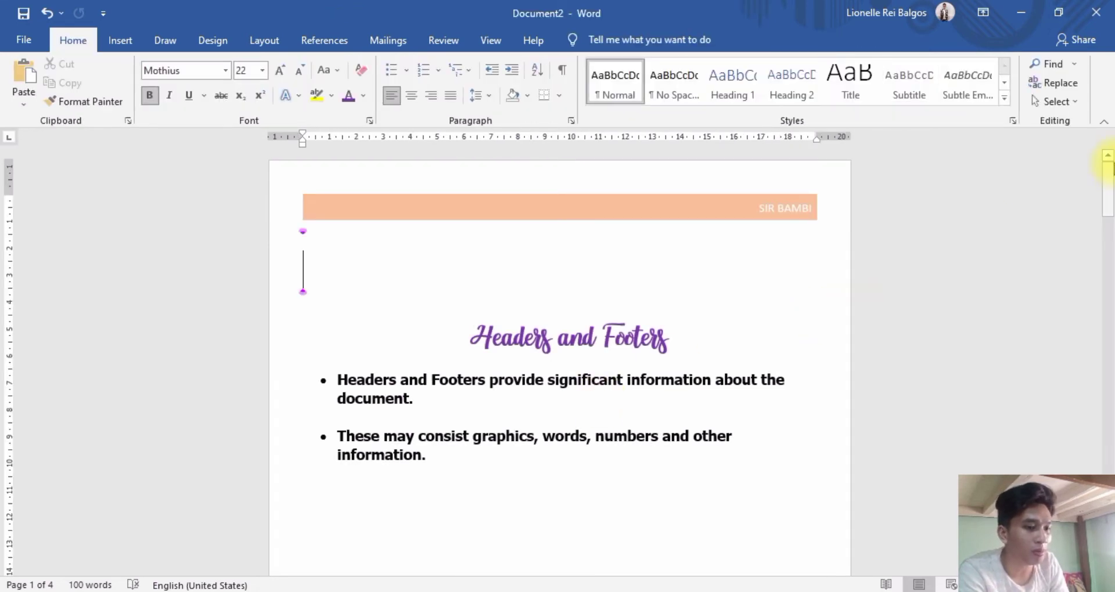
pyautogui.click(1109, 185)
pyautogui.moveTo(1110, 175); pyautogui.dragTo(1108, 272)
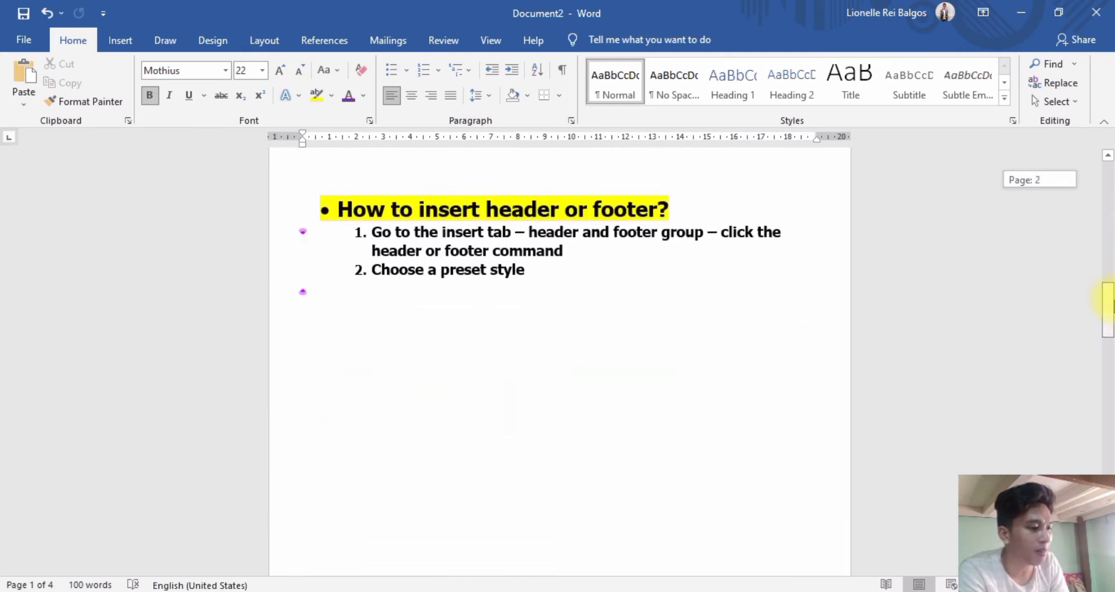
pyautogui.moveTo(1108, 273); pyautogui.dragTo(1109, 337)
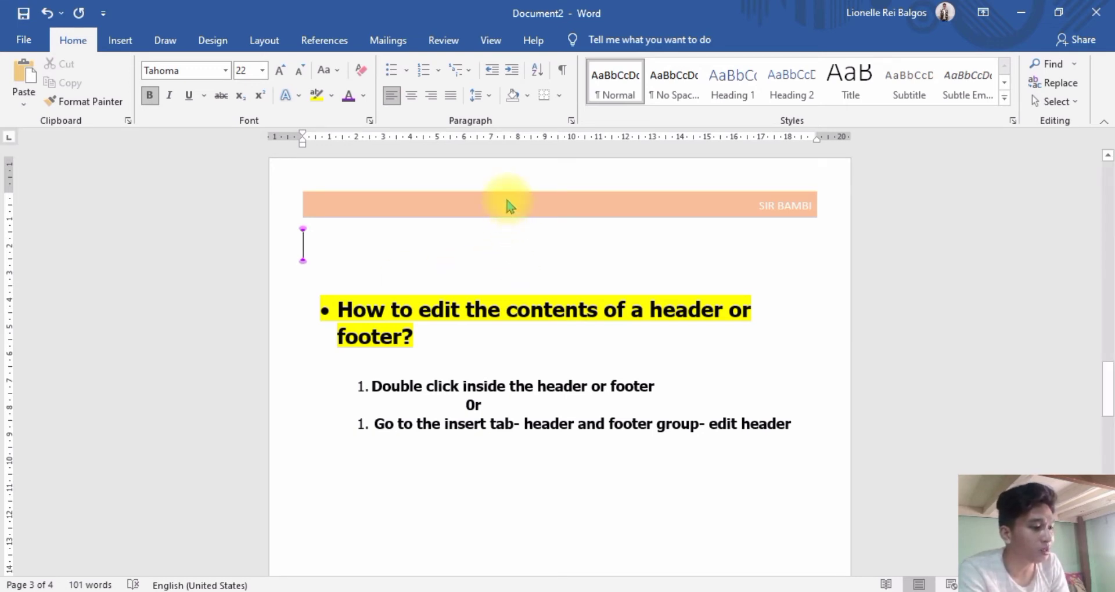
# Step: Enter and leave the orange-bar header, then open the Insert tab's Header menu with Edit/Remove Header
pyautogui.doubleClick(485, 187)
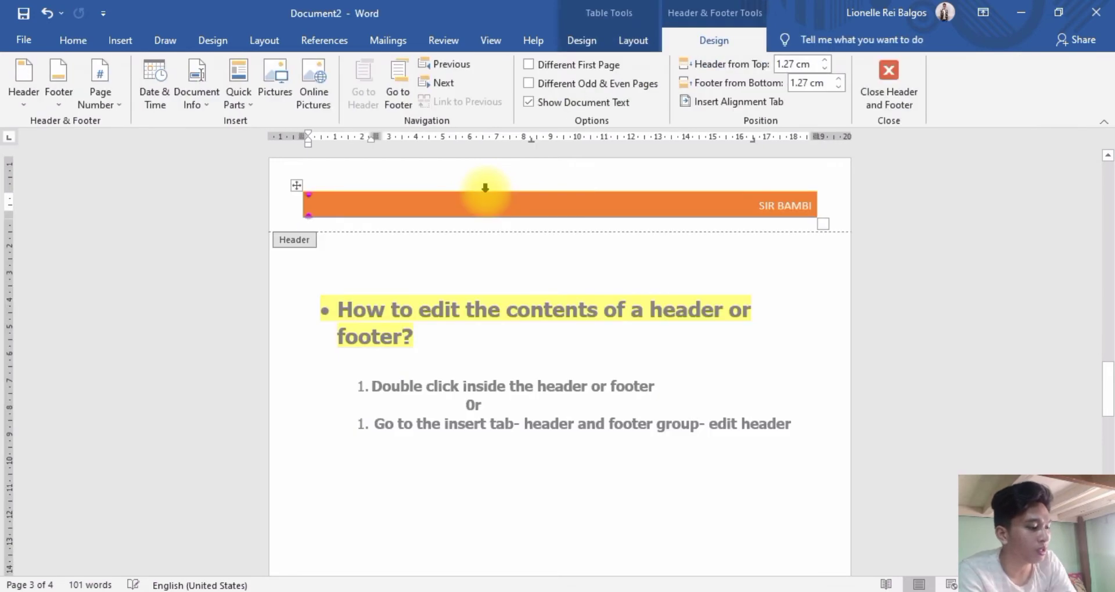
pyautogui.press('Escape')
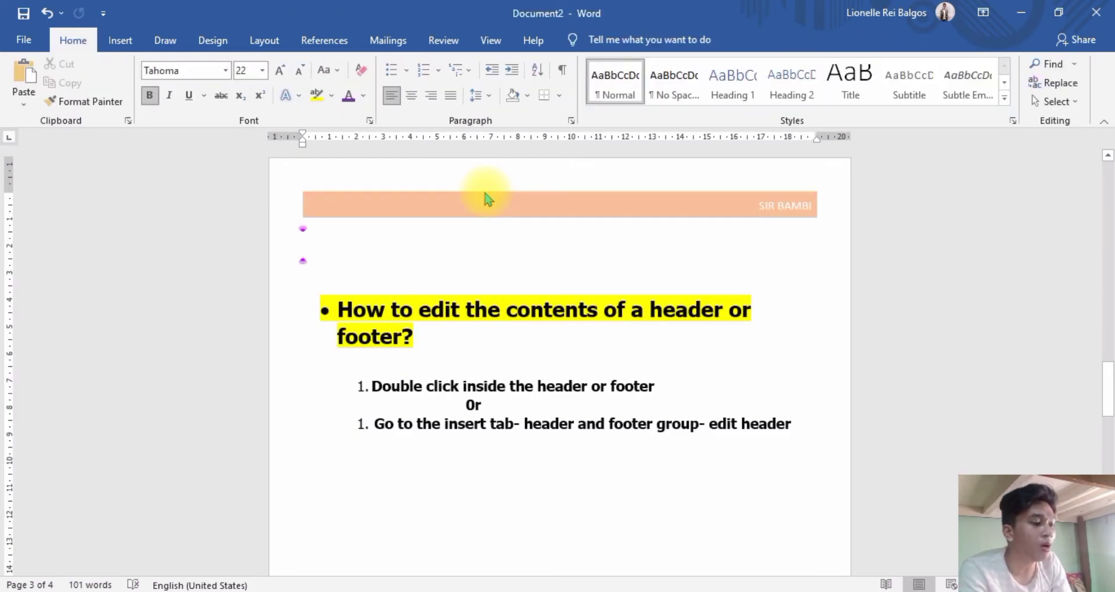
pyautogui.click(114, 42)
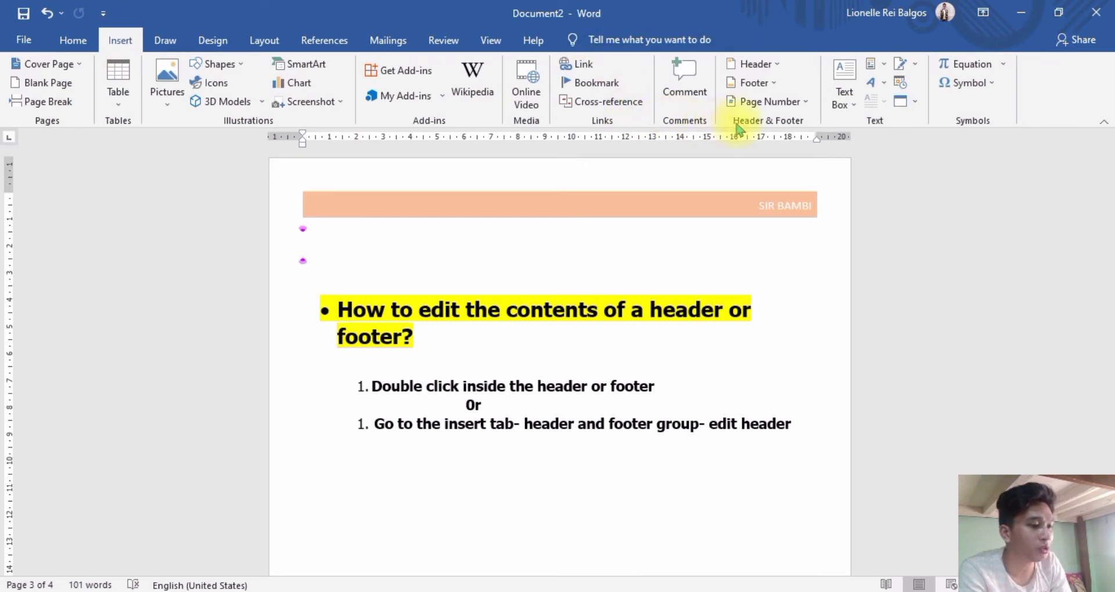
pyautogui.click(775, 68)
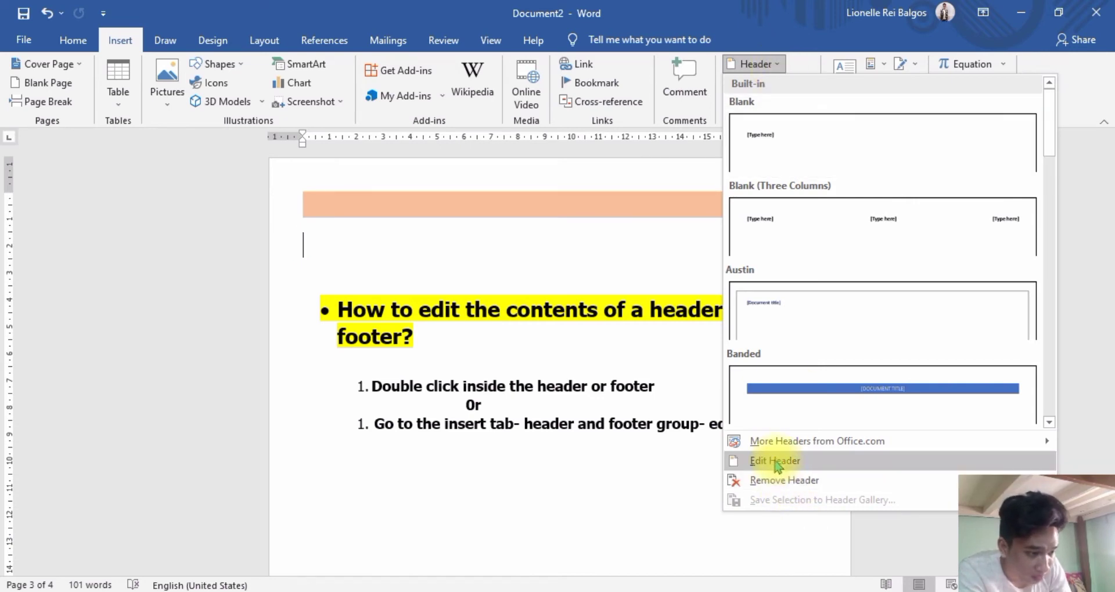
pyautogui.click(575, 447)
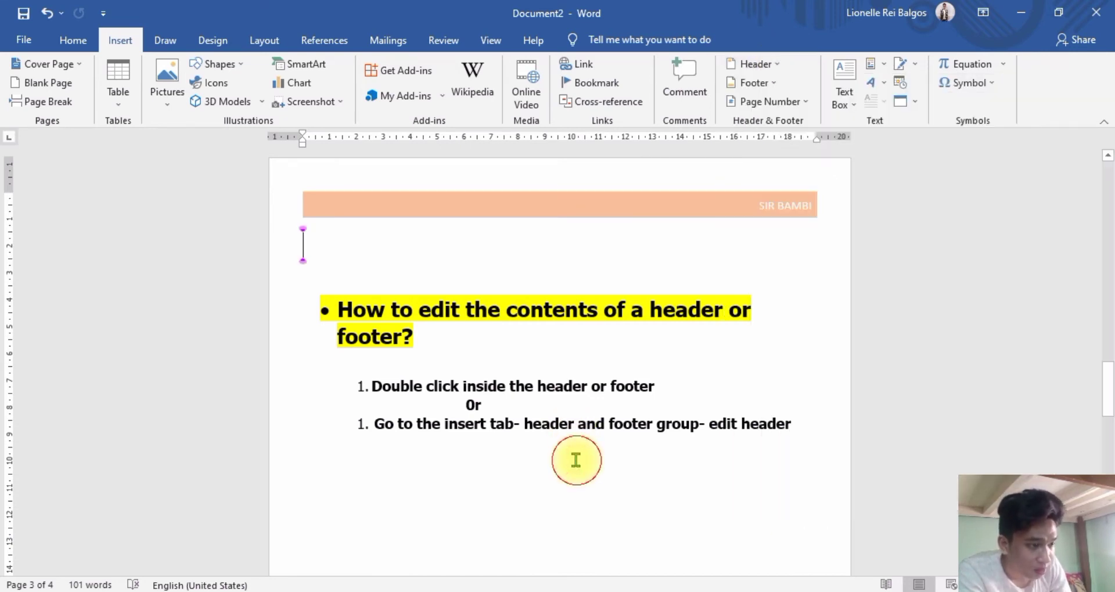
pyautogui.click(764, 68)
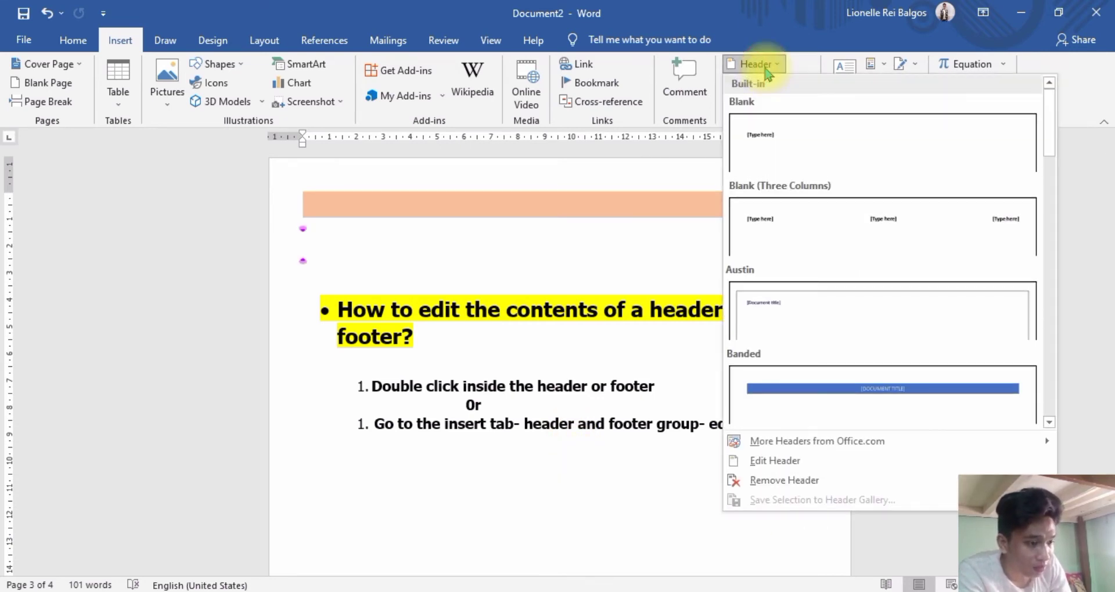
pyautogui.click(667, 222)
pyautogui.click(755, 83)
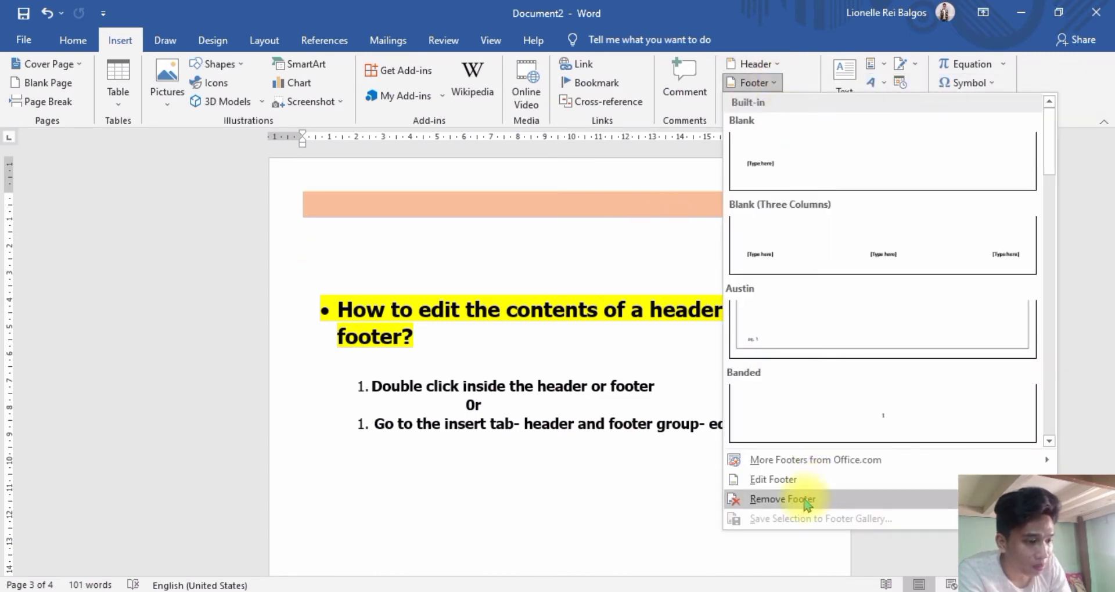
pyautogui.click(669, 489)
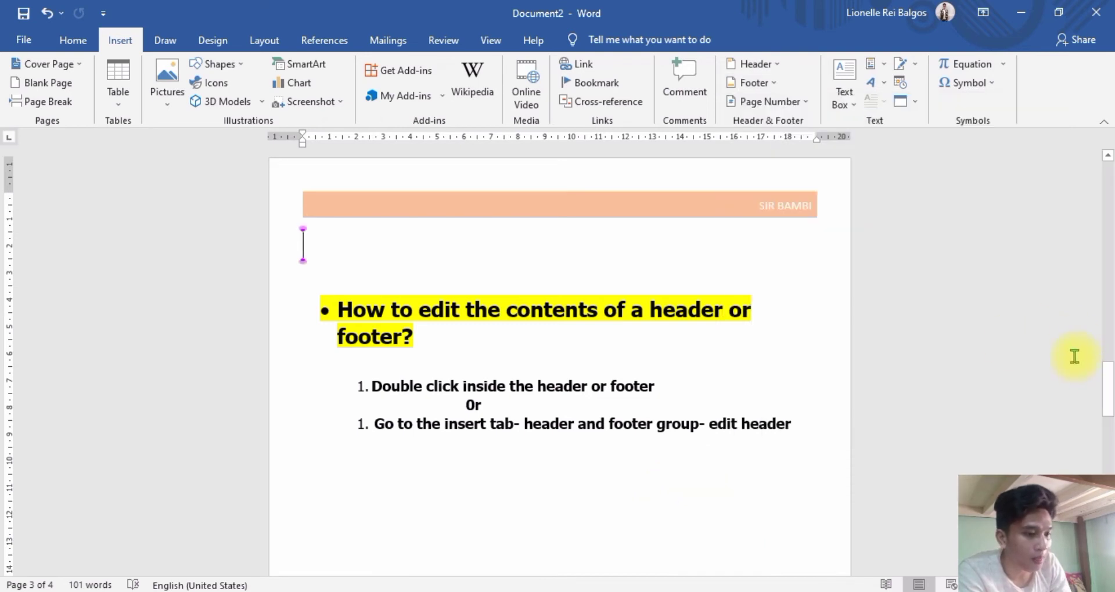
pyautogui.moveTo(1111, 383); pyautogui.dragTo(1108, 459)
# Step: Insert the Accidentals picture into page 4's header and shrink it to about 4.38 × 2.47 cm
pyautogui.click(611, 293)
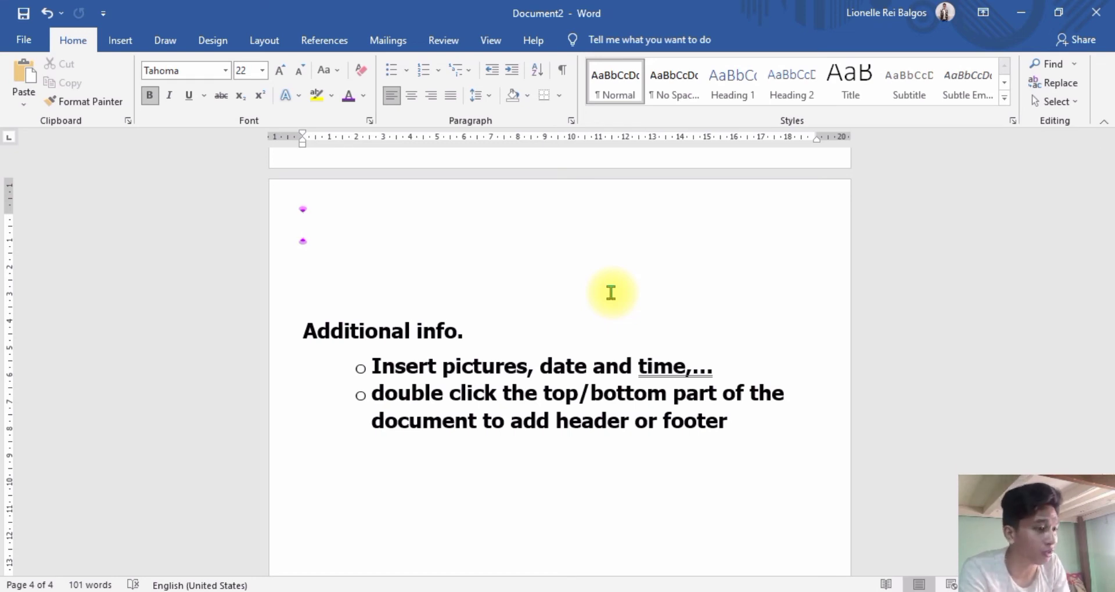
pyautogui.doubleClick(371, 204)
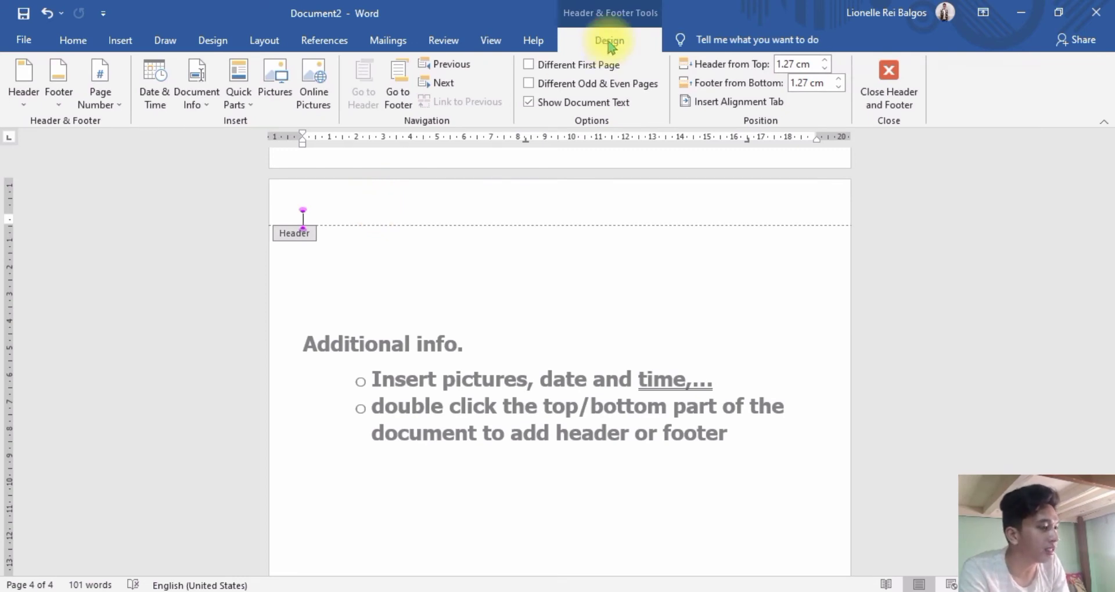
pyautogui.click(275, 104)
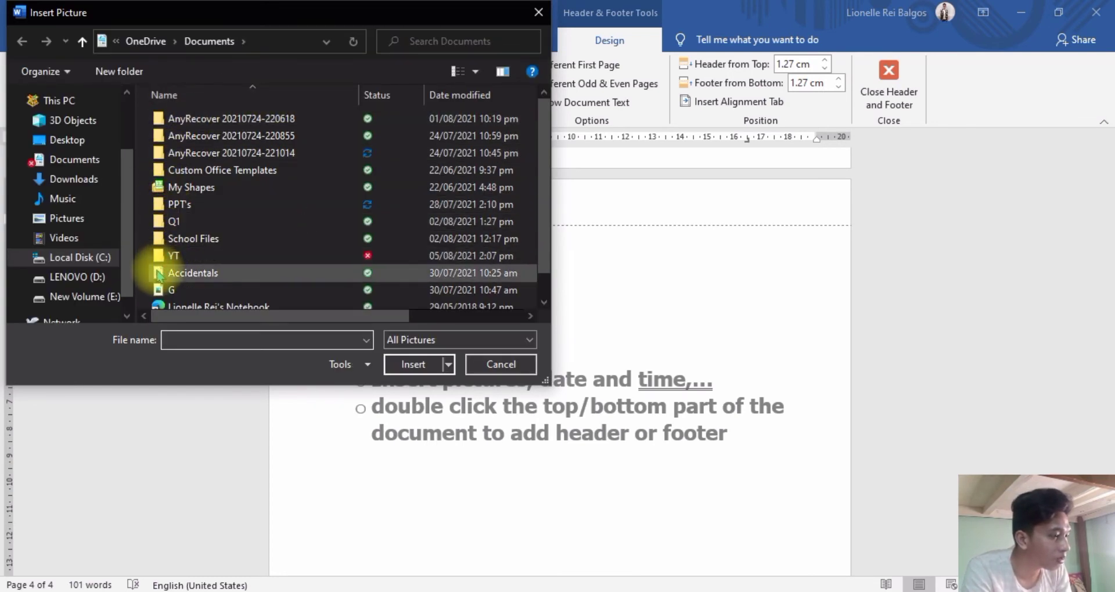
pyautogui.click(180, 273)
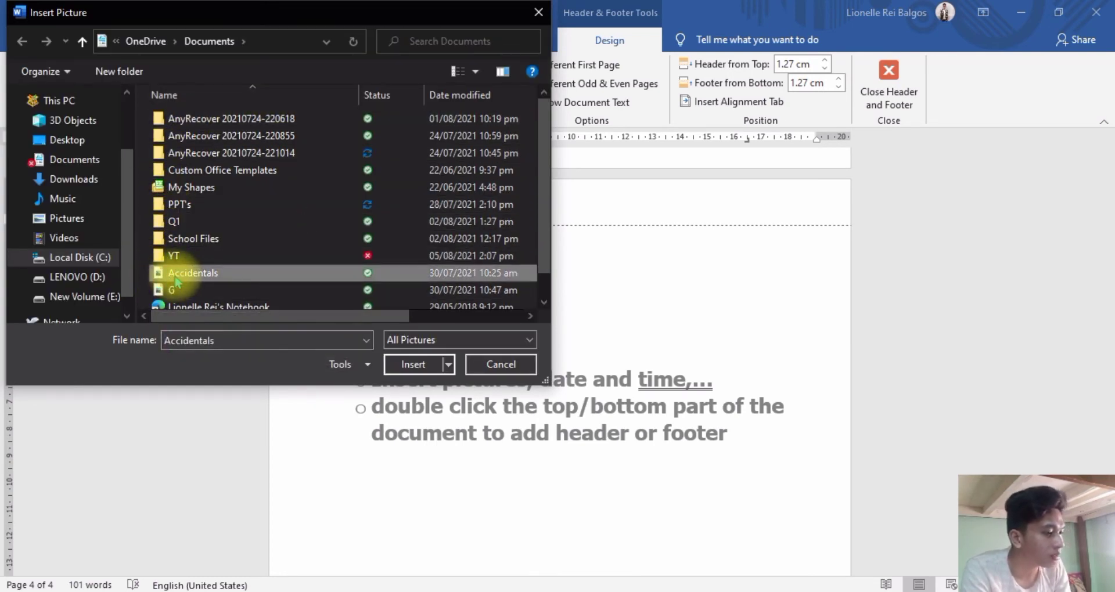
pyautogui.click(409, 368)
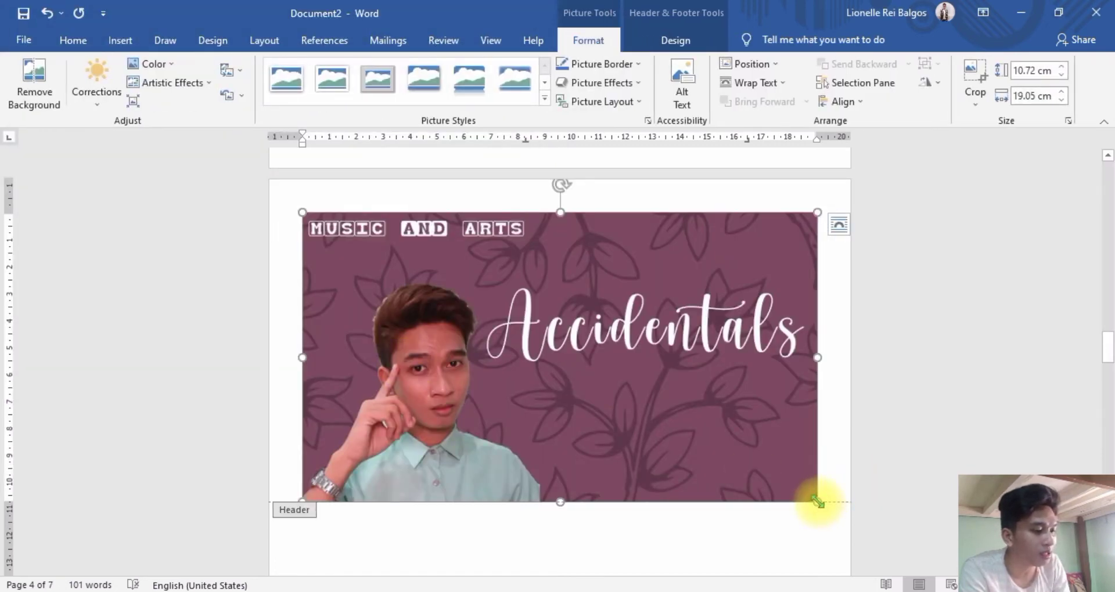
pyautogui.moveTo(818, 502)
pyautogui.mouseDown()
pyautogui.moveTo(463, 264)
pyautogui.moveTo(423, 249)
pyautogui.mouseUp()
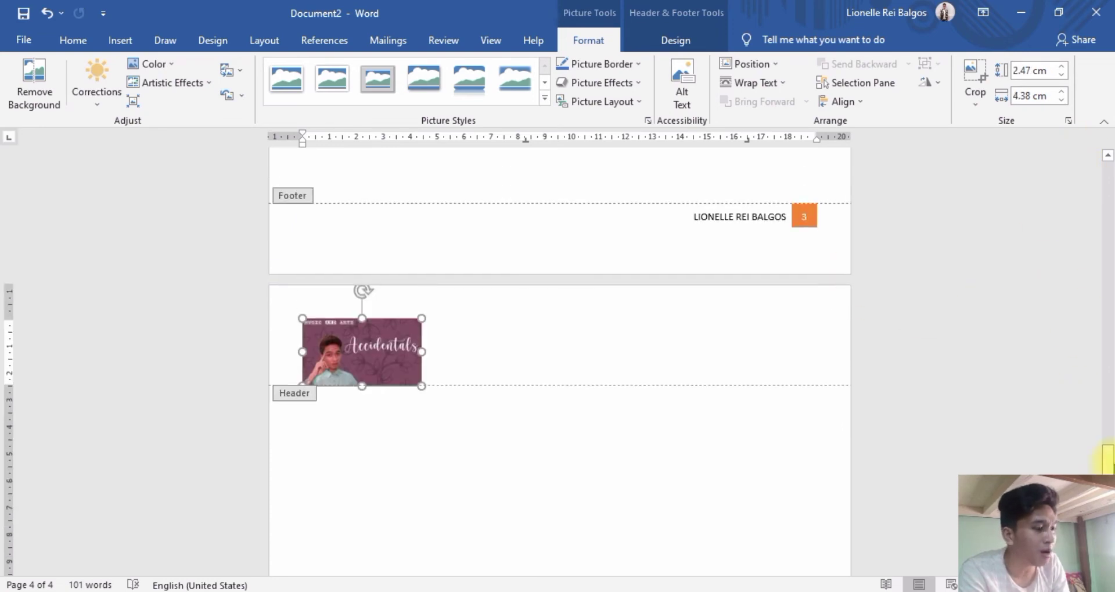
pyautogui.moveTo(1107, 458)
pyautogui.mouseDown()
pyautogui.moveTo(1107, 261)
pyautogui.moveTo(1107, 381)
pyautogui.mouseUp()
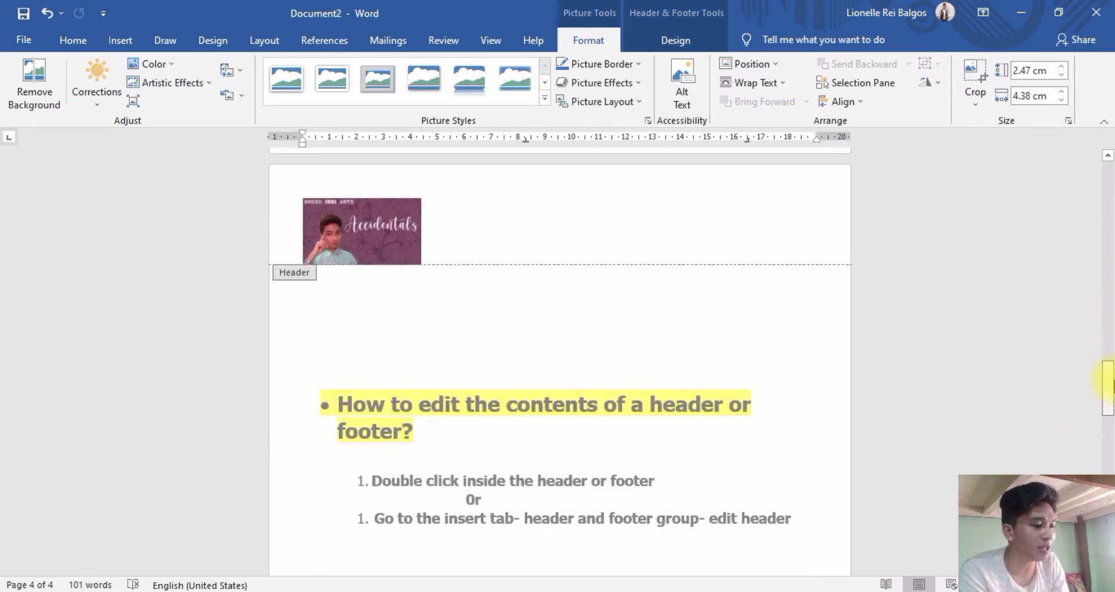
# Step: Undo the picture resize and insertion, then return to body text on page 4
pyautogui.hotkey('ctrl', 'z')
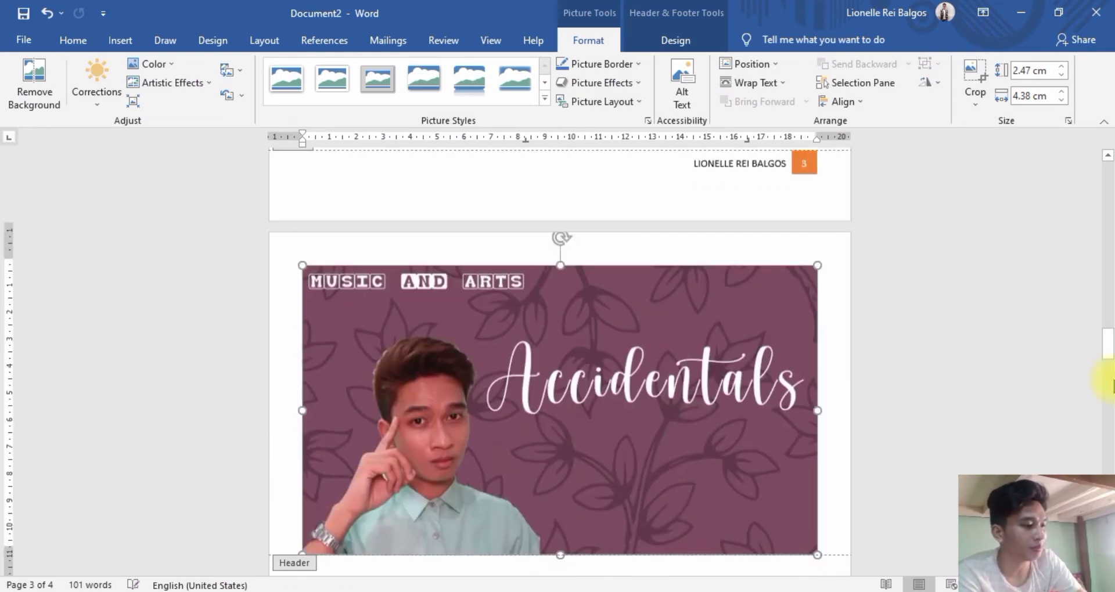
pyautogui.hotkey('ctrl', 'z')
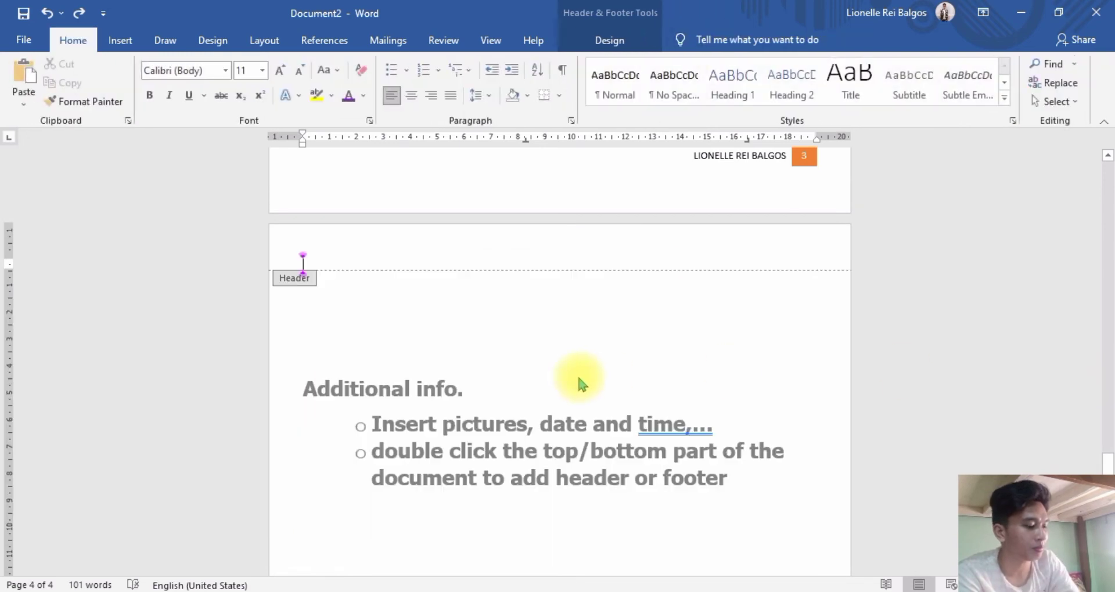
pyautogui.doubleClick(580, 358)
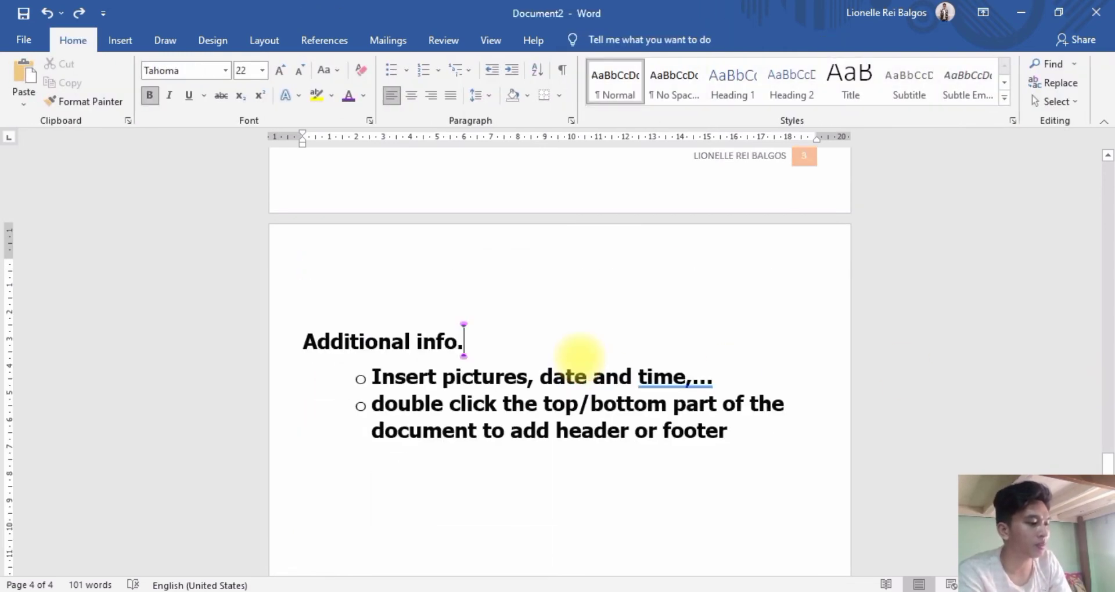
pyautogui.moveTo(1108, 456); pyautogui.dragTo(1107, 464)
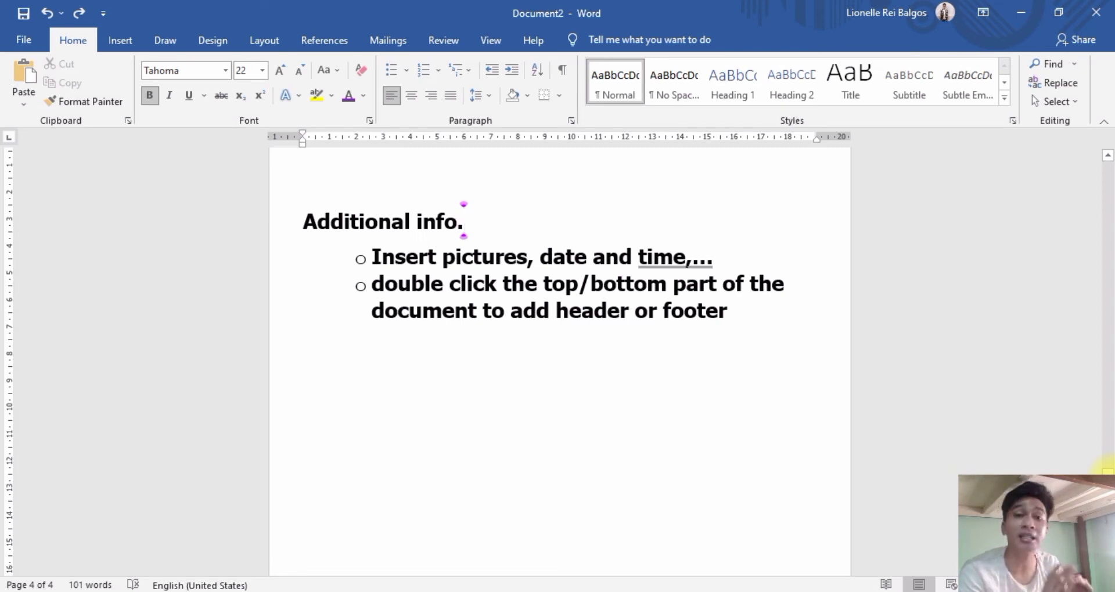
pyautogui.scroll(3, 598, 448)
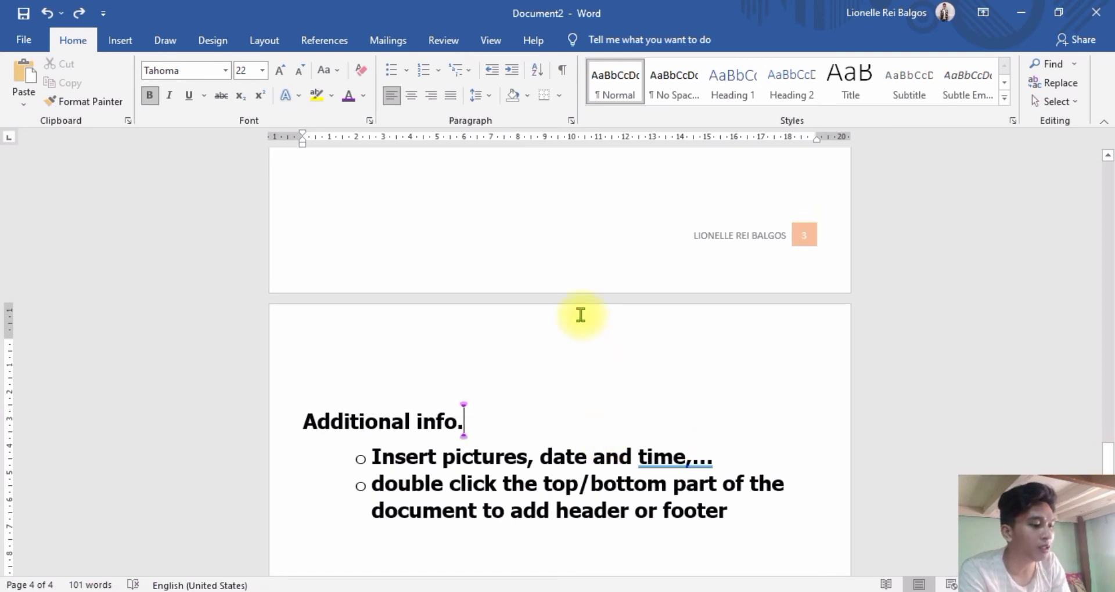
pyautogui.doubleClick(580, 315)
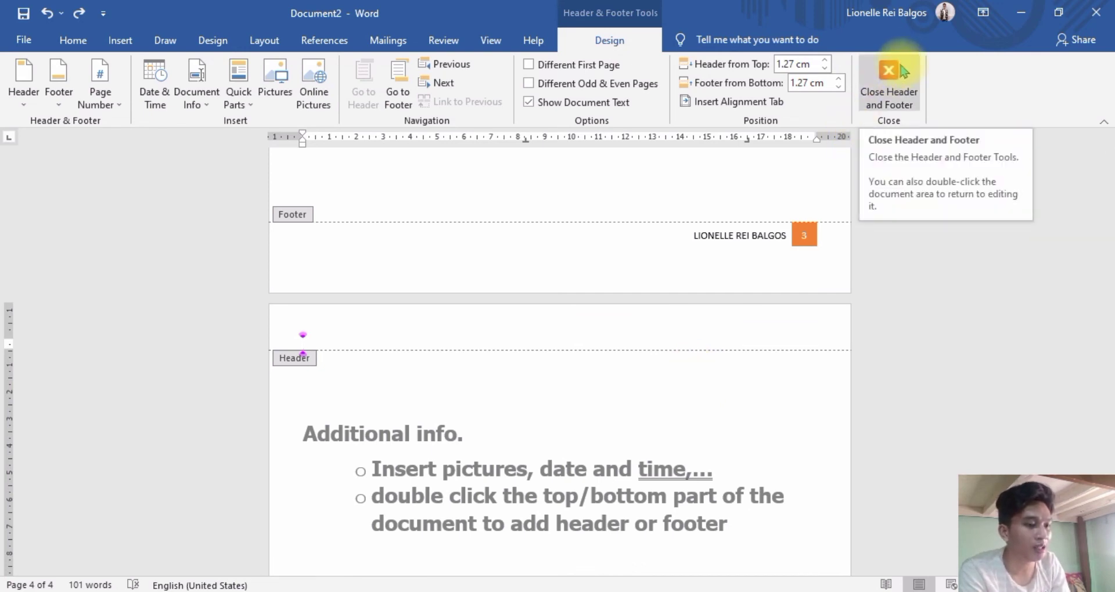
pyautogui.click(902, 70)
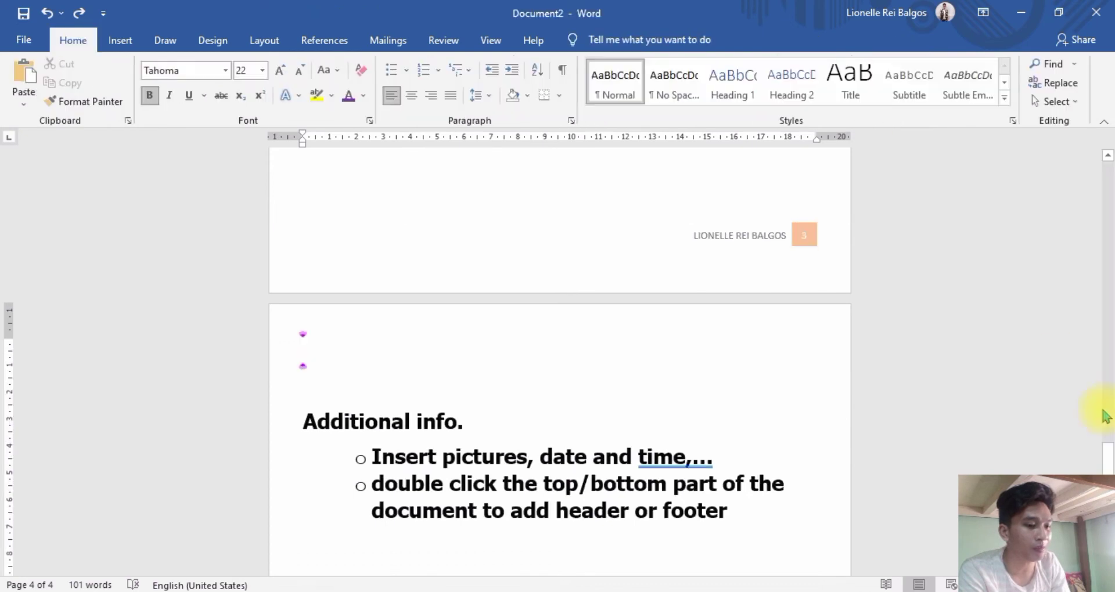
pyautogui.moveTo(1107, 441); pyautogui.dragTo(1108, 444)
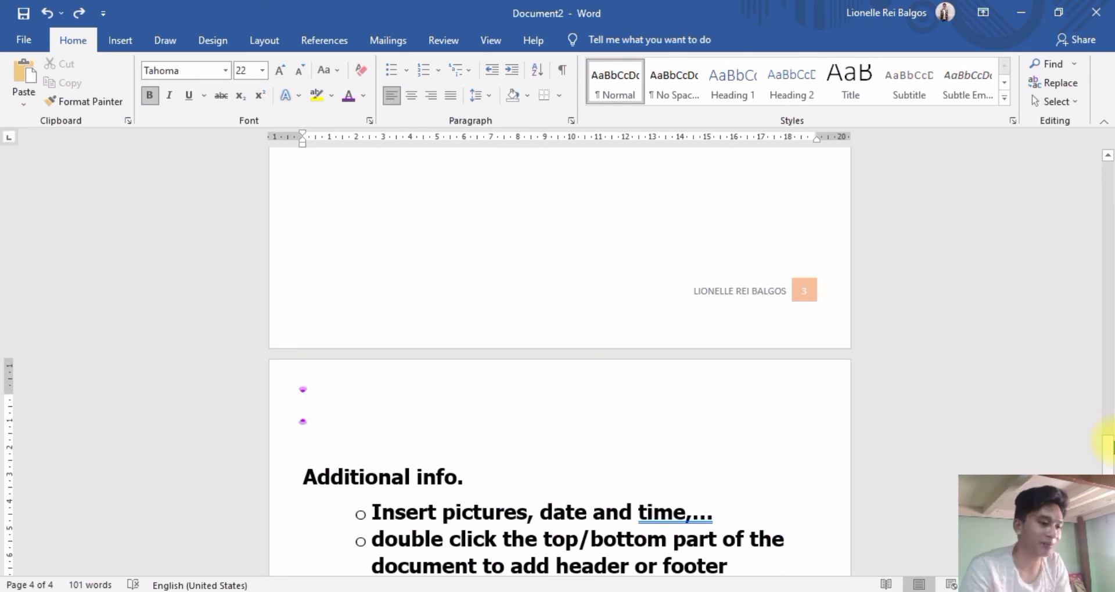
# Step: Select page 3's footer line and remove it with Insert > Footer > Remove Footer
pyautogui.click(672, 298)
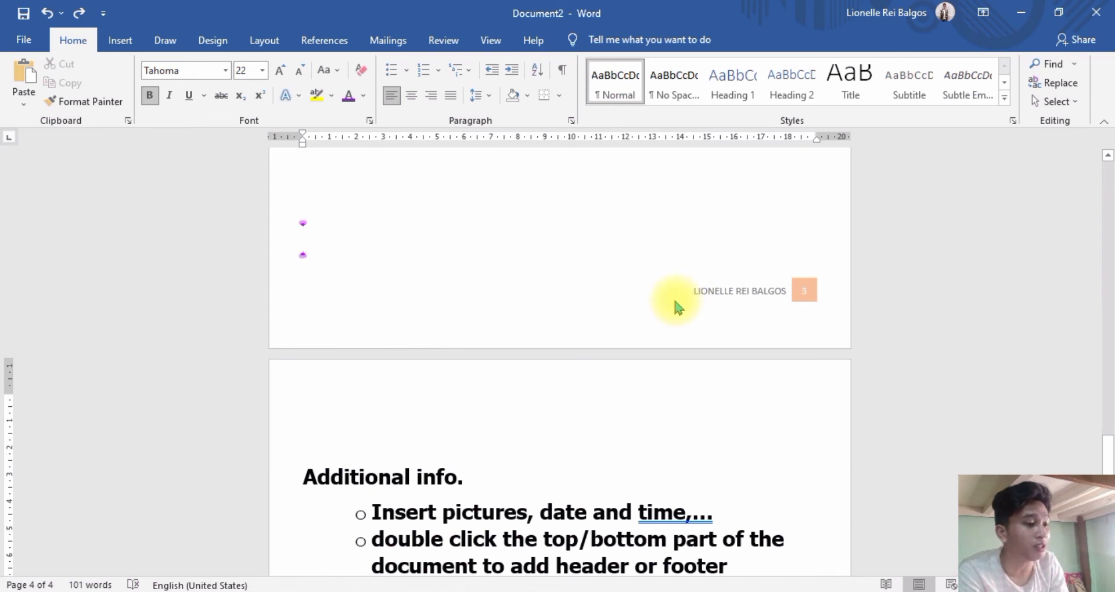
pyautogui.doubleClick(674, 302)
pyautogui.tripleClick(677, 297)
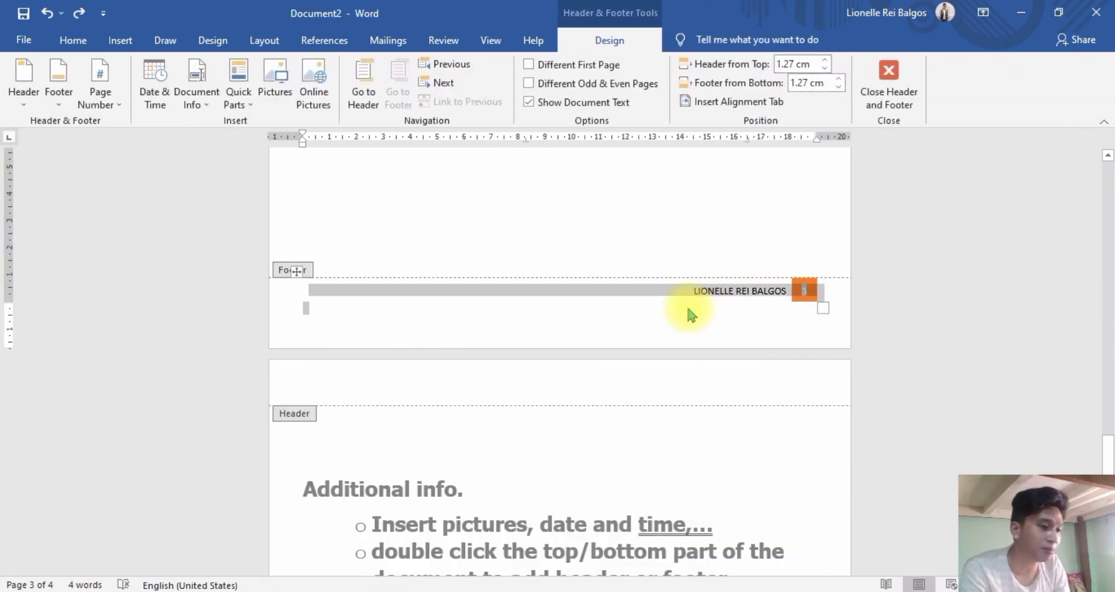
pyautogui.click(114, 40)
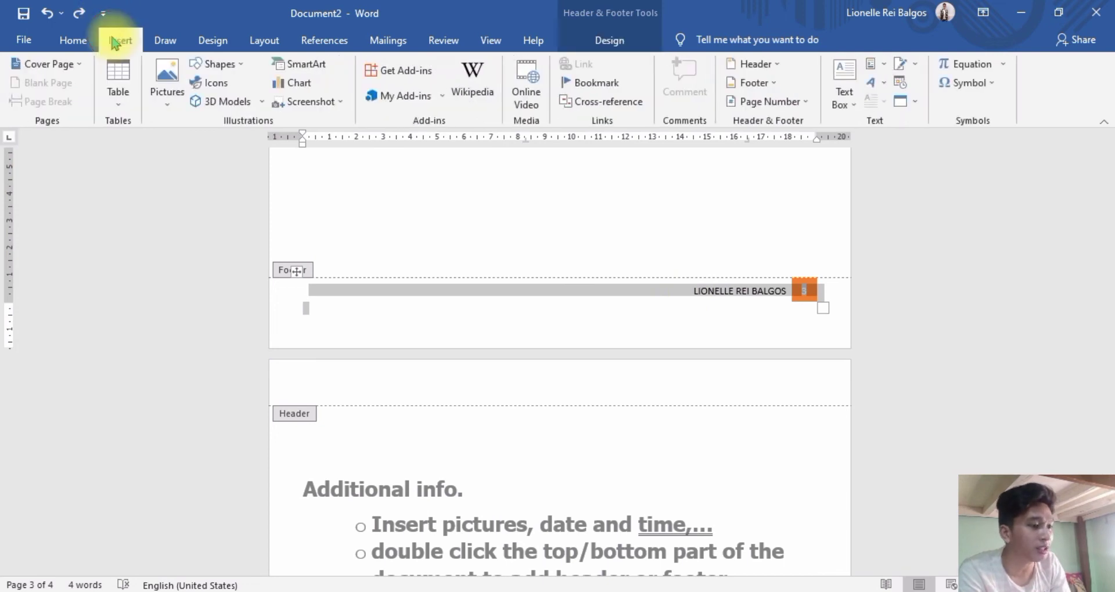
pyautogui.click(770, 85)
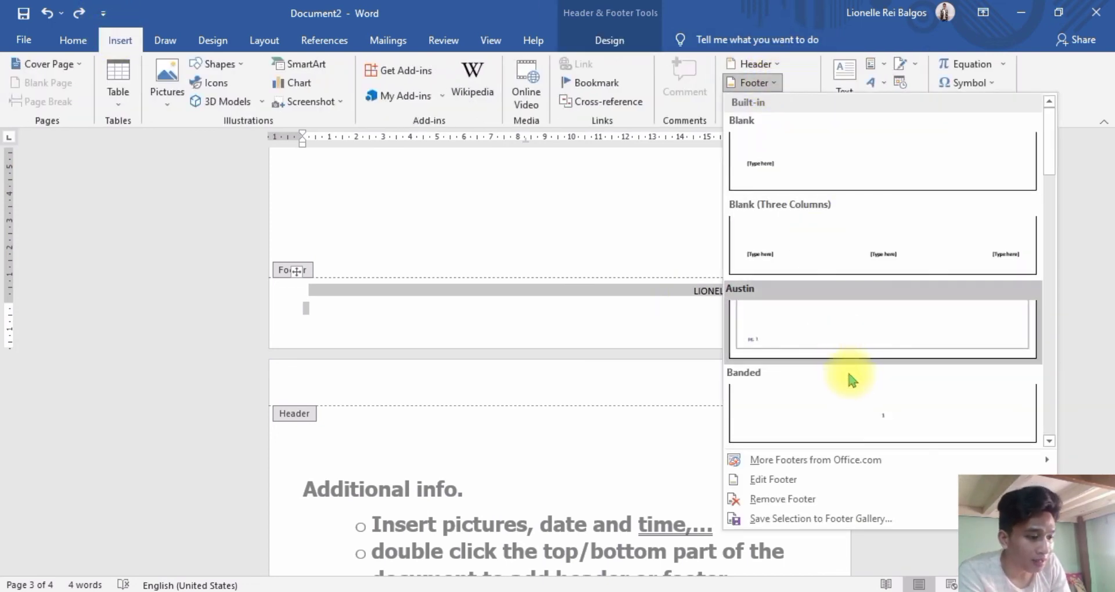
pyautogui.click(795, 500)
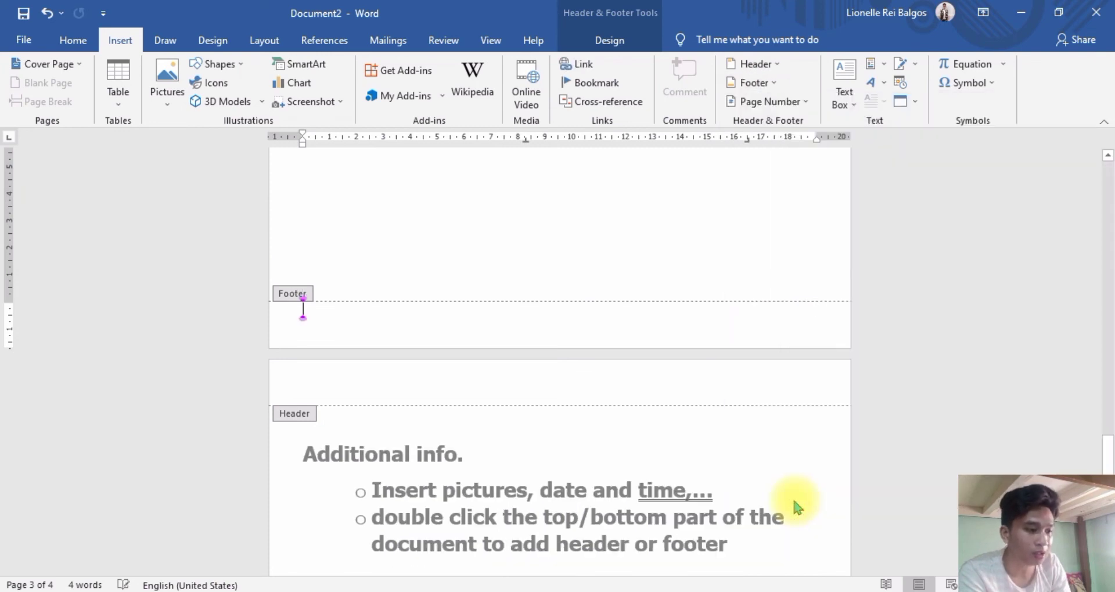